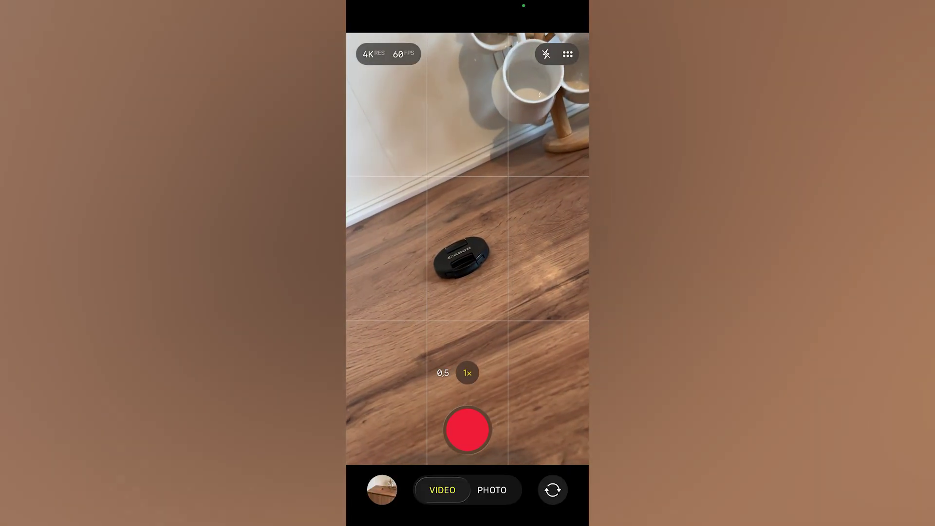
- Record a 4K 60 fps vertical video of the toy car on the wooden floor
left_click(468, 430)
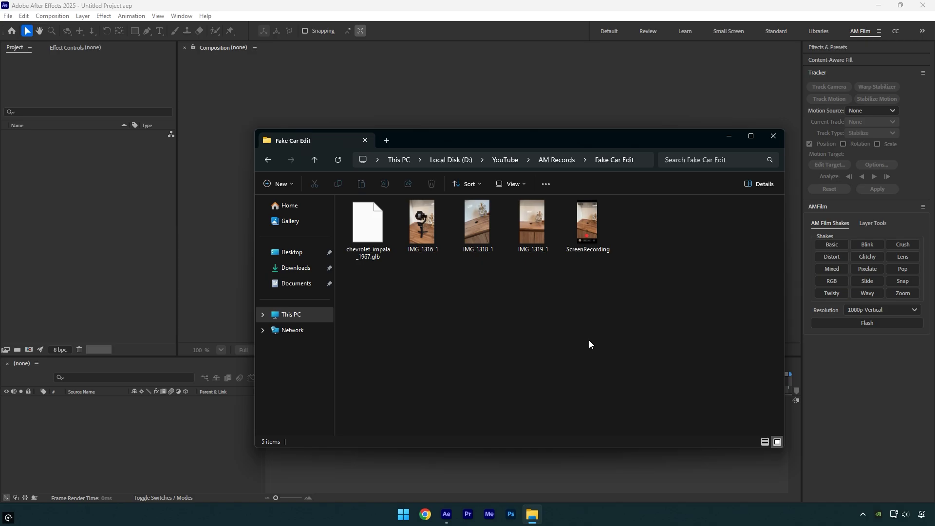
- Import IMG_1318_1 into the project, build a composition from it, and scrub ahead in the footage
left_click_drag(474, 235, 94, 240)
left_click_drag(48, 136, 29, 349)
left_click_drag(267, 386, 621, 393)
- Trim the clip to 0:00:01:05–0:00:03:58 and pre-compose it as Clip 1, moving all attributes
key("alt+bracketleft")
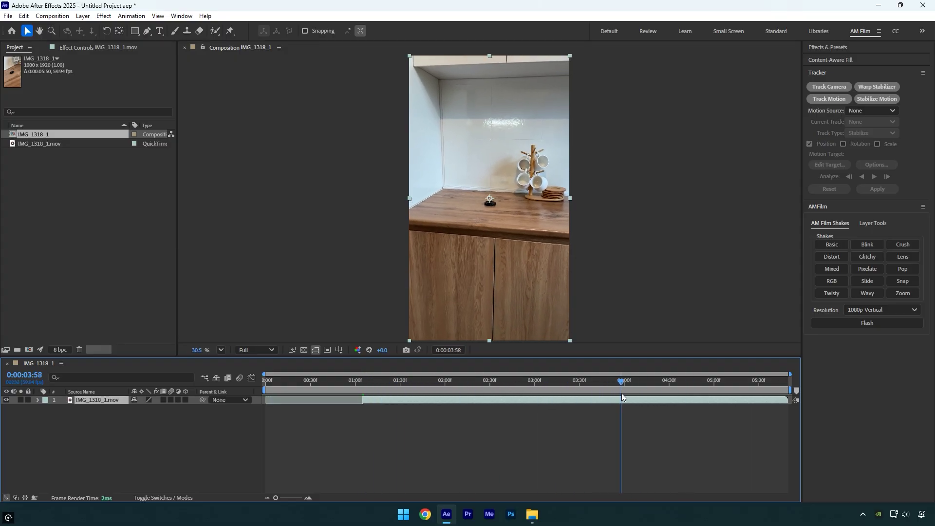
key("alt+bracketright")
right_click(481, 402)
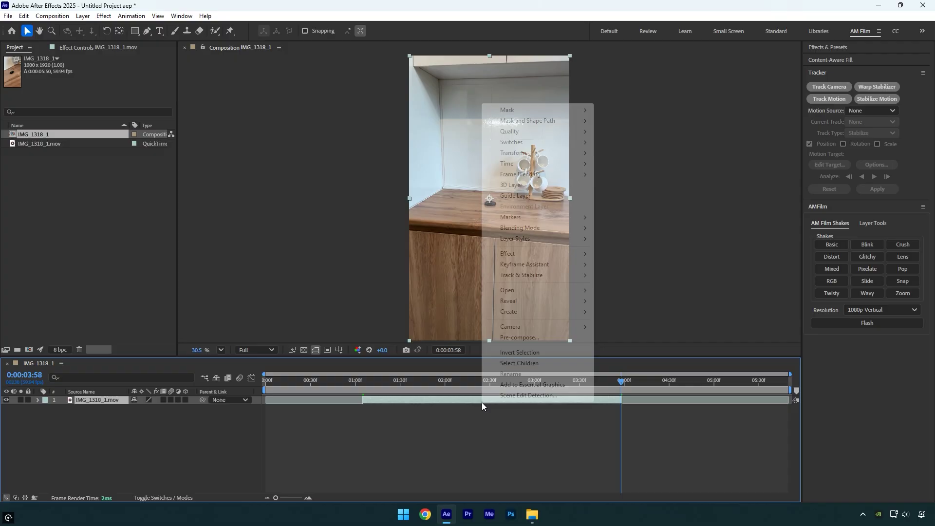
left_click(521, 337)
type("Clip 1")
left_click(419, 257)
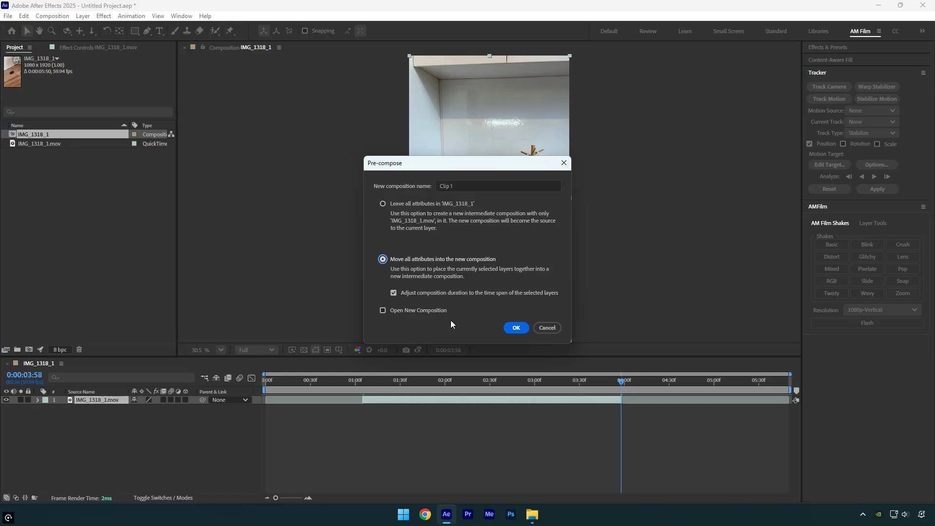
left_click(516, 328)
- Slide Clip 1 to start at zero, open it, and run Track Camera on its footage layer
left_click(267, 380)
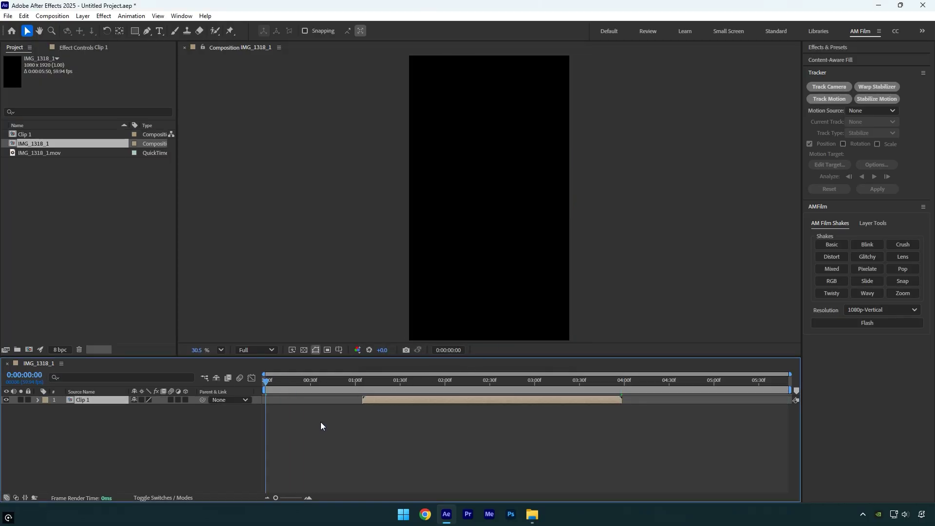
key("bracketleft")
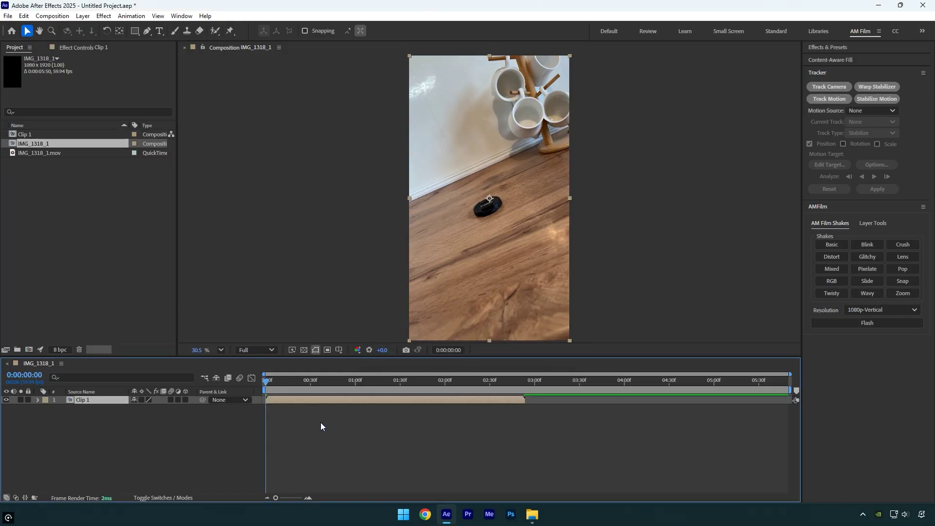
double_click(285, 402)
left_click(285, 402)
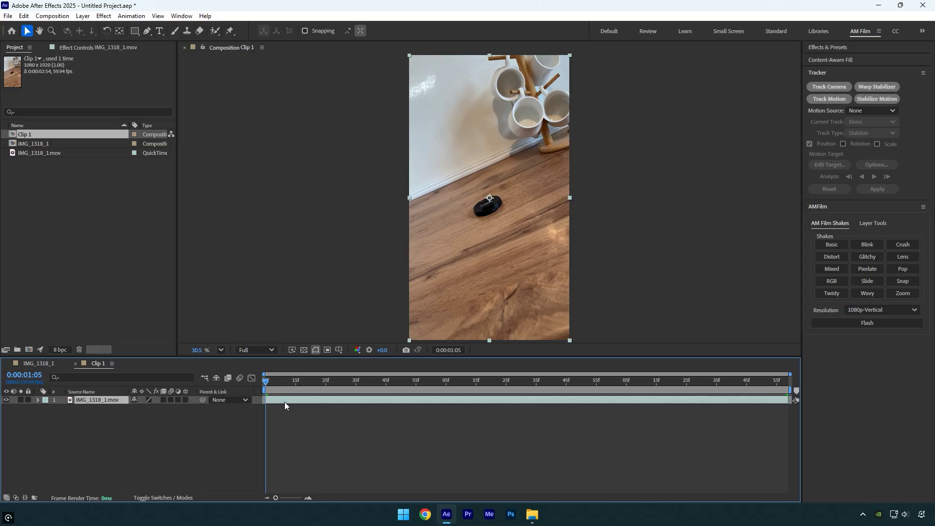
left_click(815, 86)
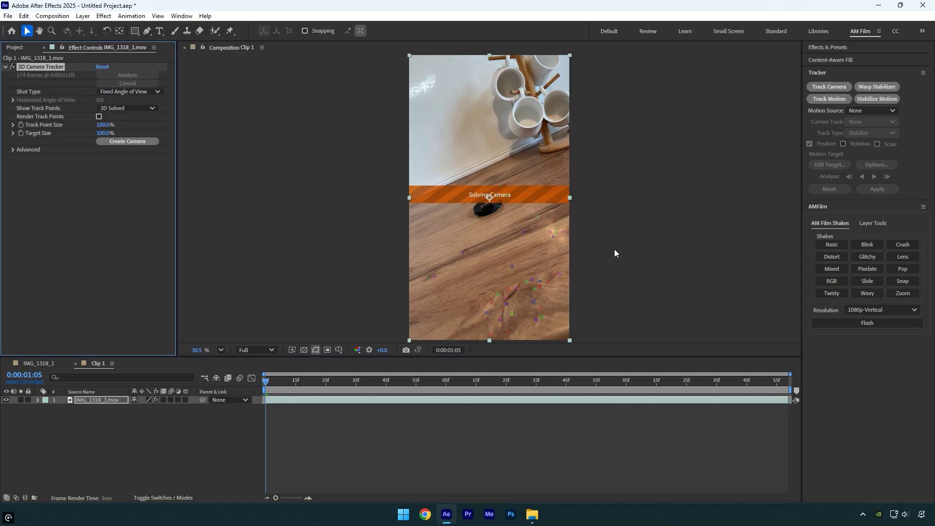
scroll(491, 215, "up", 4)
- Create a solid and camera from the floor track point beside the toy car
mouse_move(487, 213)
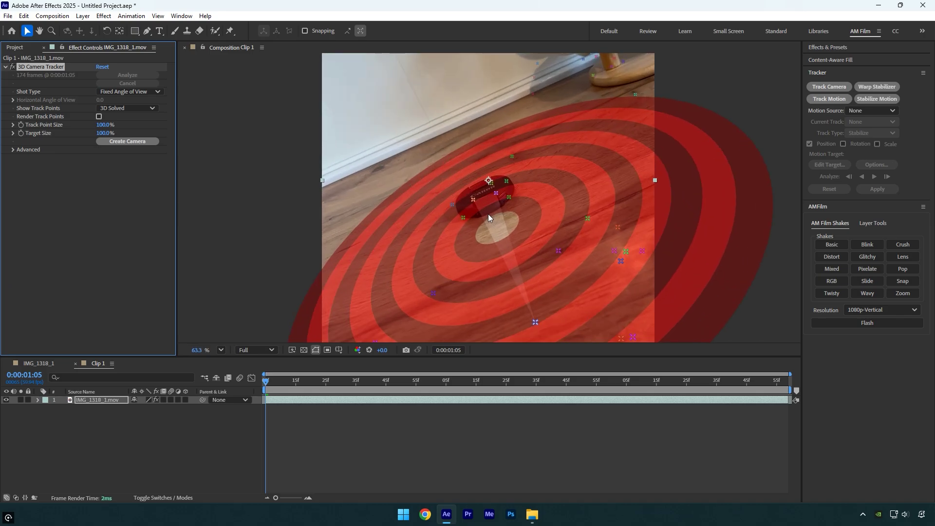
right_click(484, 196)
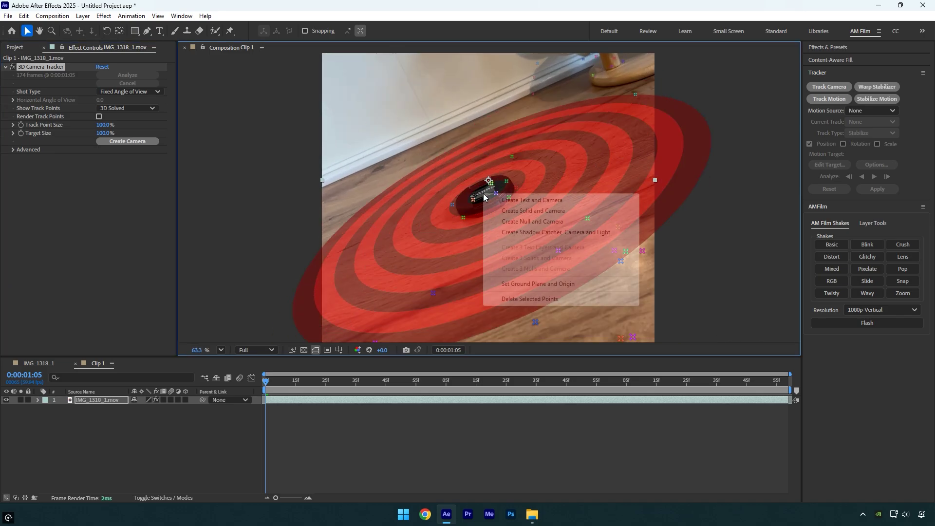
left_click(518, 212)
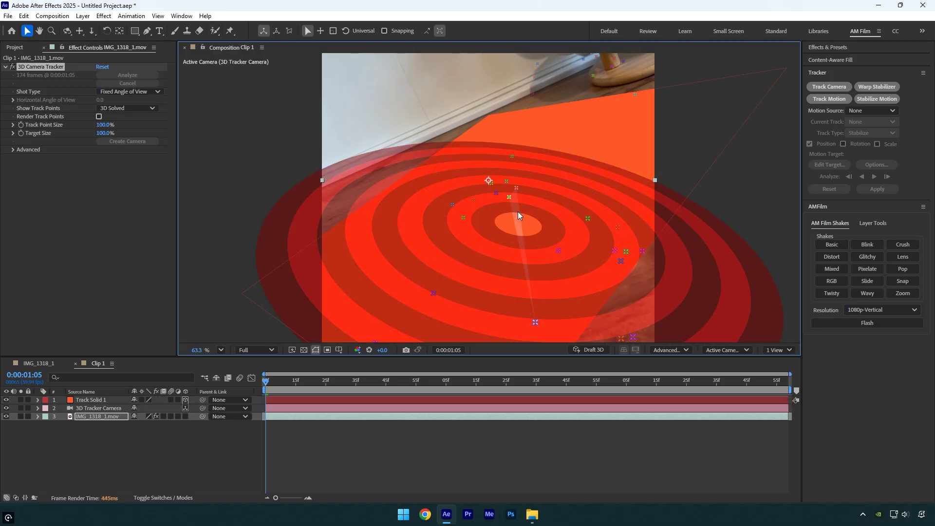
scroll(545, 248, "down", 4)
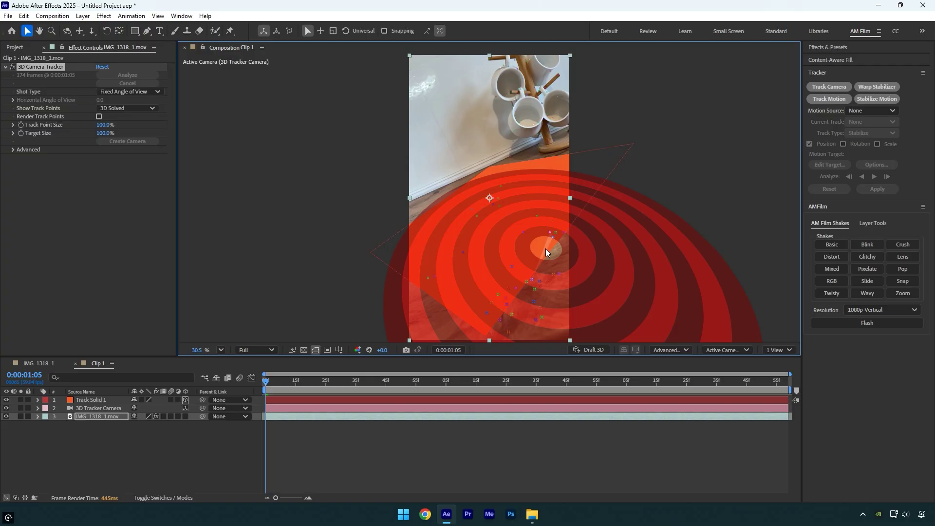
- Add chevrolet_impala_1967.glb to Clip 1 with default model settings and parent it to Track Solid 1
left_click(533, 514)
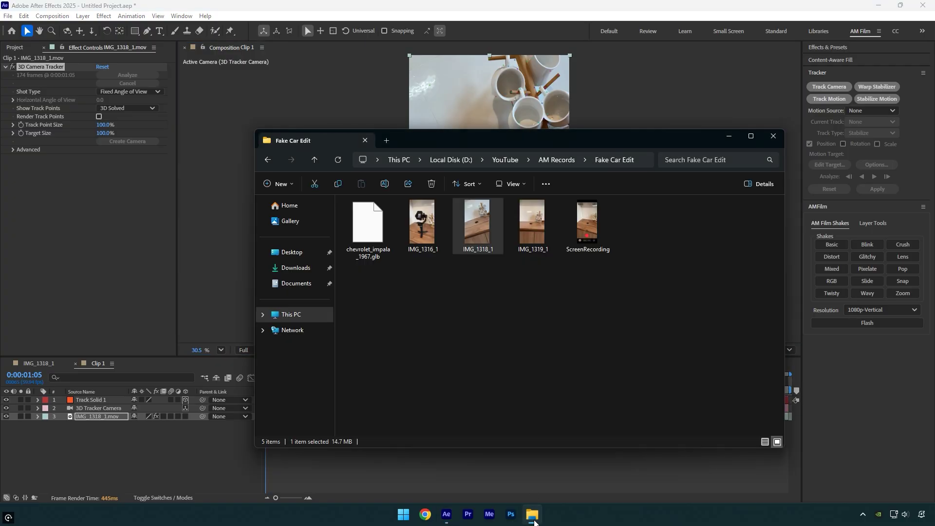
left_click_drag(368, 222, 144, 474)
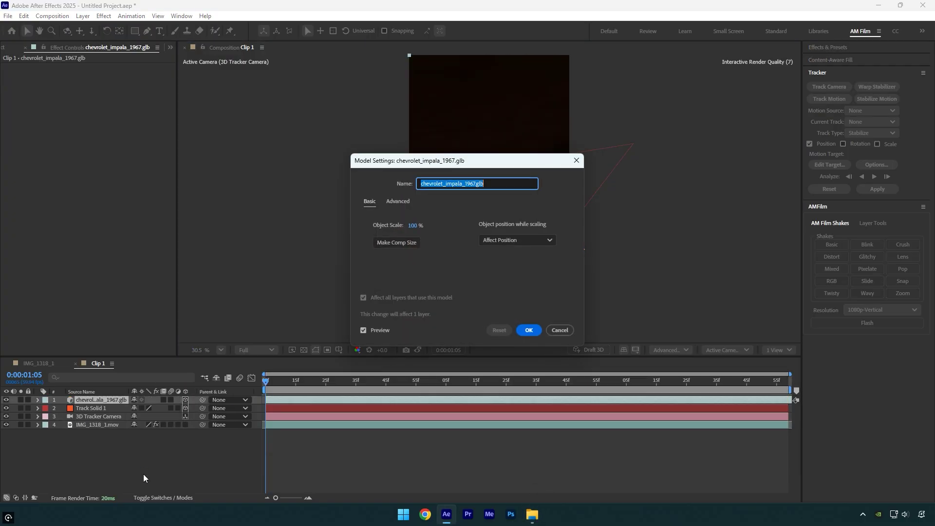
left_click(530, 331)
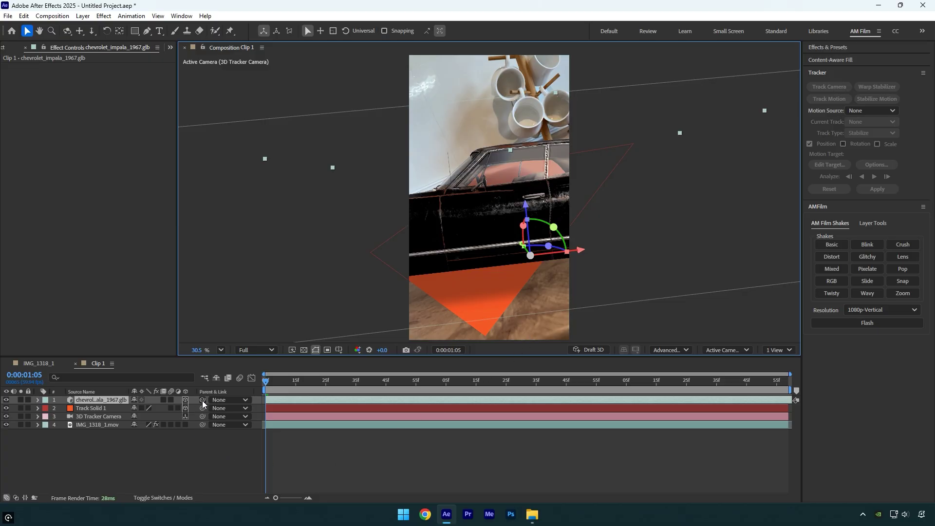
left_click_drag(202, 400, 101, 409)
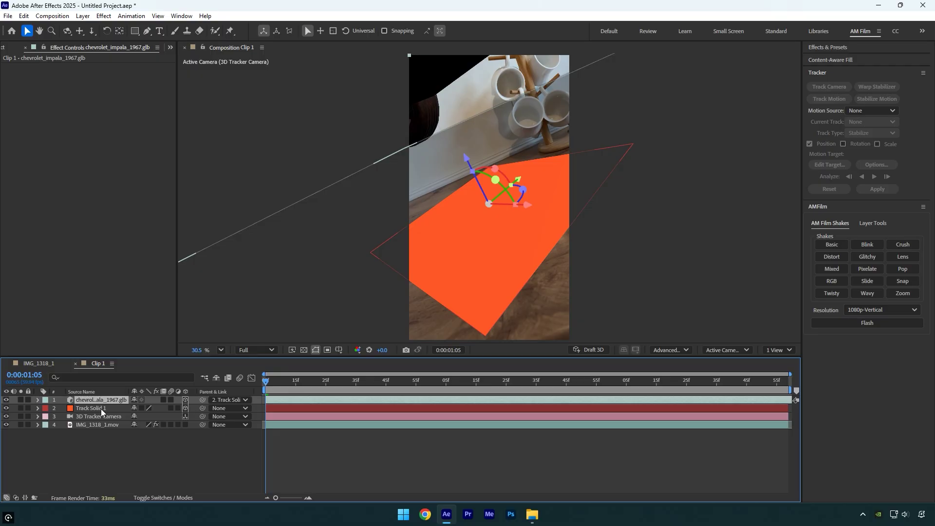
- Set the car model's scale to 1%
key("s")
left_click(148, 408)
type("1")
key("Return")
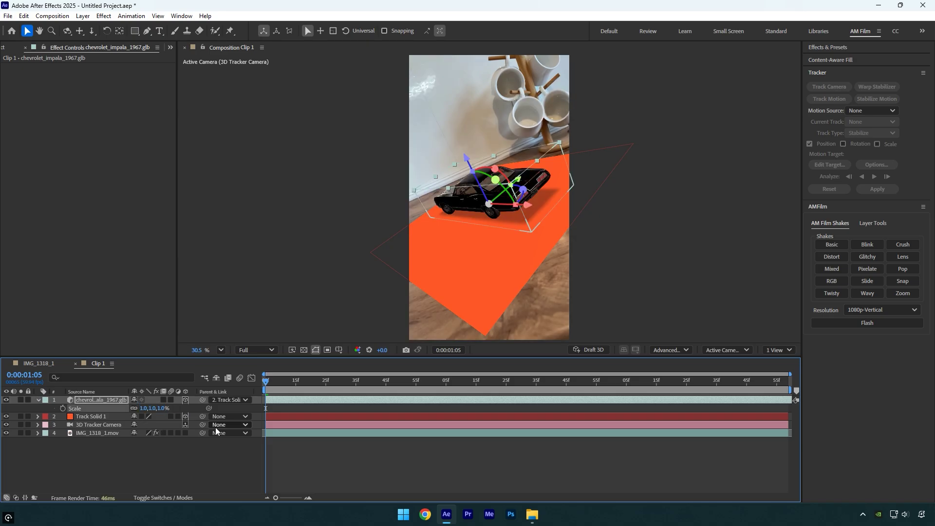
- Rotate the car to sit flat on the floor, checking its placement across the clip
left_click_drag(276, 387, 235, 382)
left_click_drag(487, 197, 388, 226)
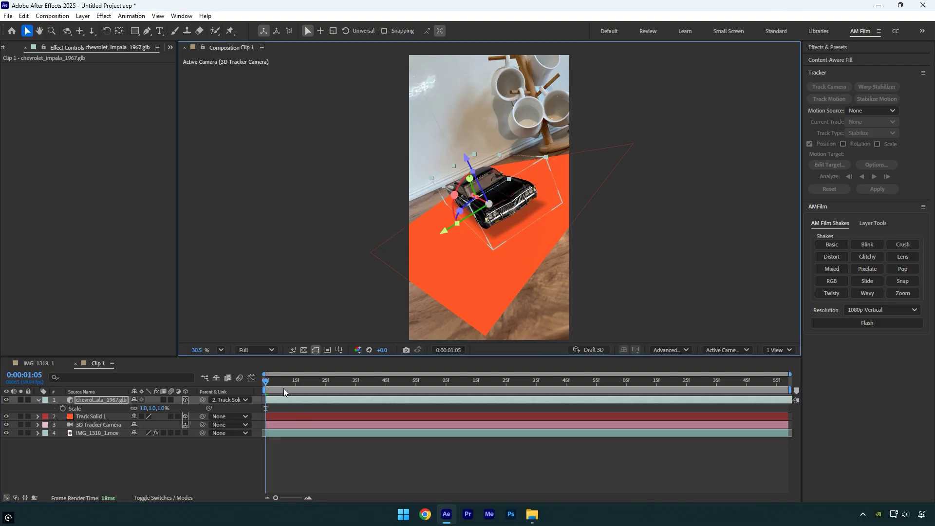
left_click_drag(280, 385, 218, 368)
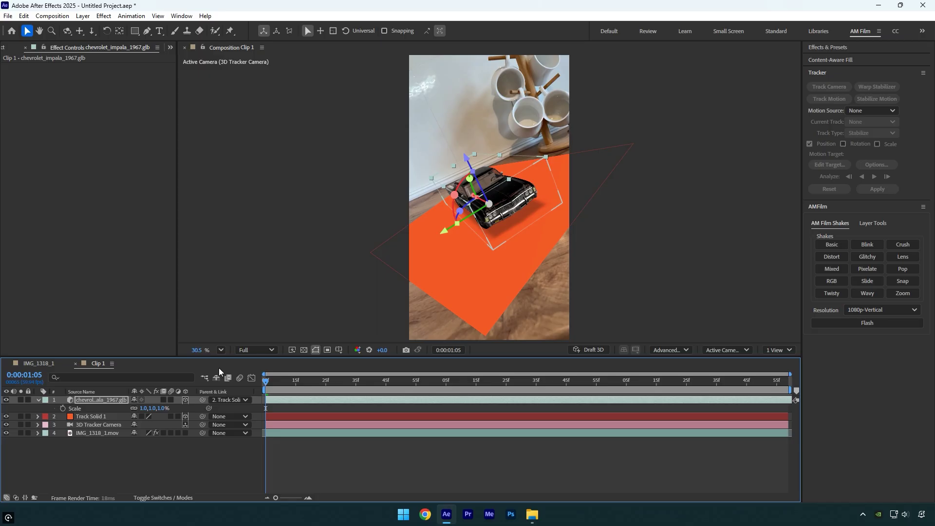
- Hide Track Solid 1, return to IMG_1318_1, and apply Warp Stabilizer to Clip 1
left_click(6, 417)
left_click(314, 464)
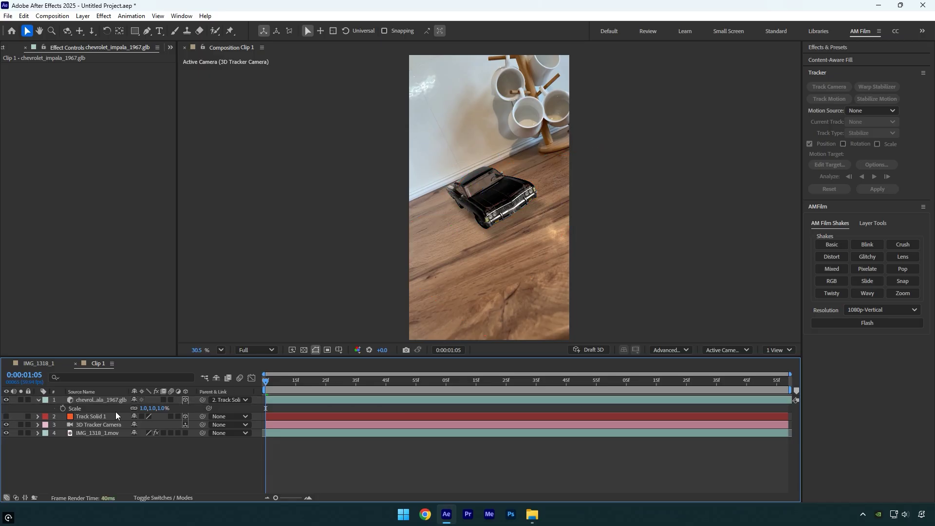
left_click(75, 364)
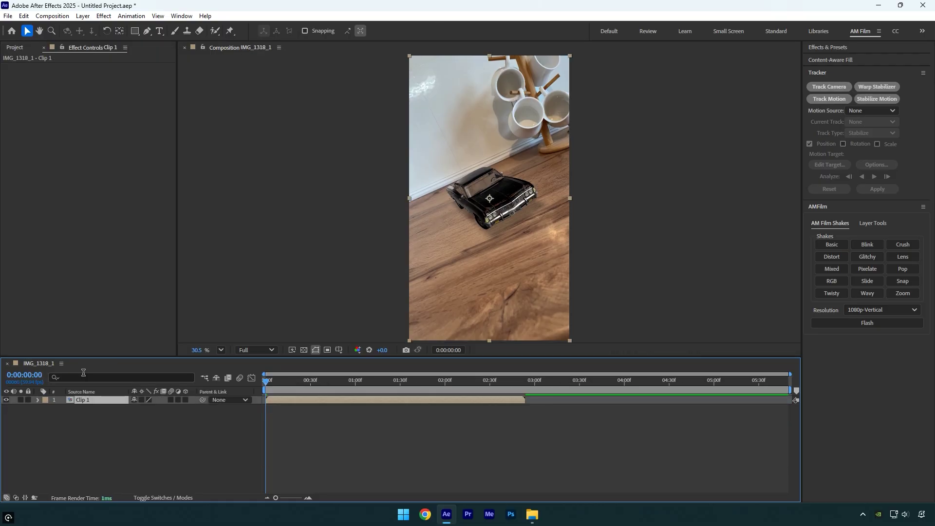
left_click(882, 86)
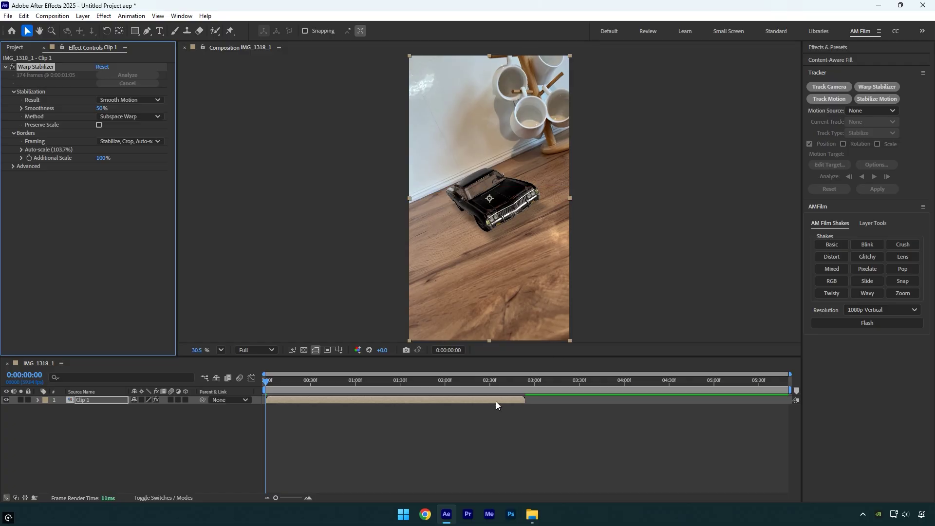
- Pre-compose Clip 1 as Clip 1 Comp 1 and start a Stabilize Motion track on it
right_click(442, 399)
left_click(486, 334)
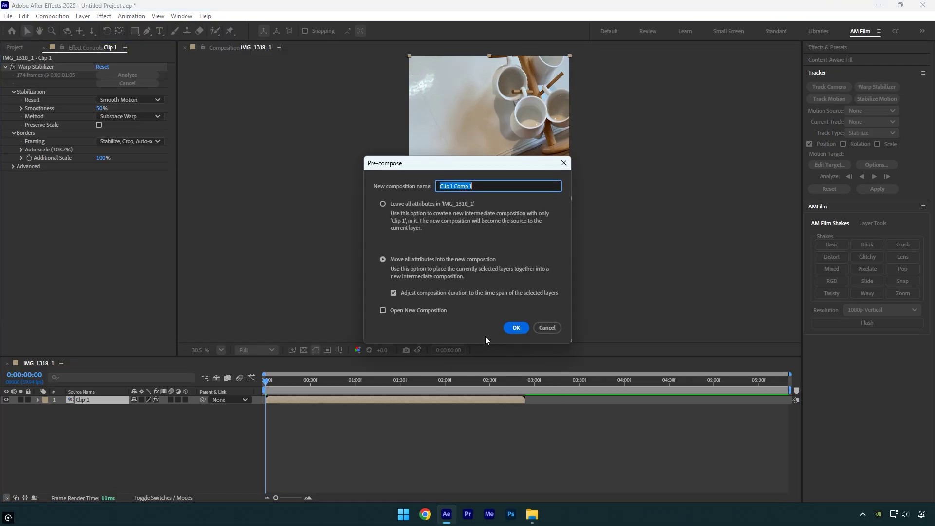
left_click(519, 330)
left_click(891, 102)
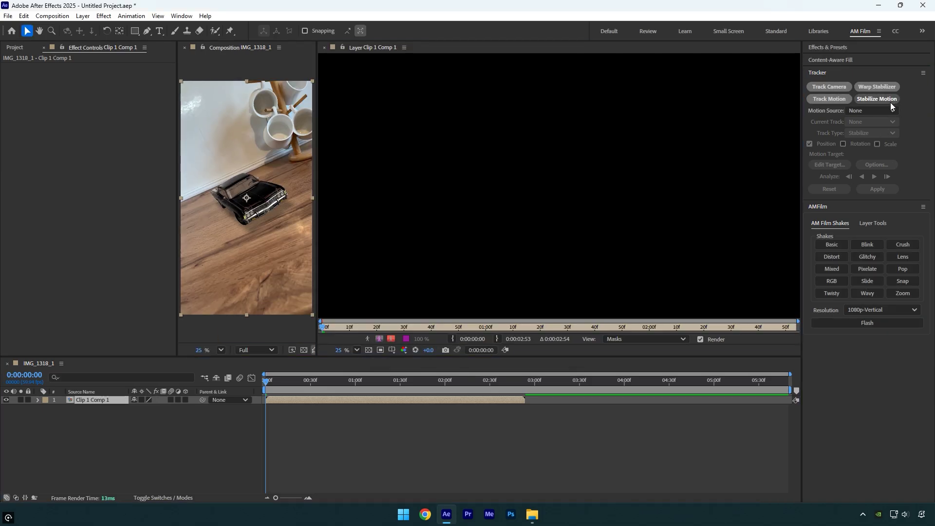
scroll(576, 211, "up", 10)
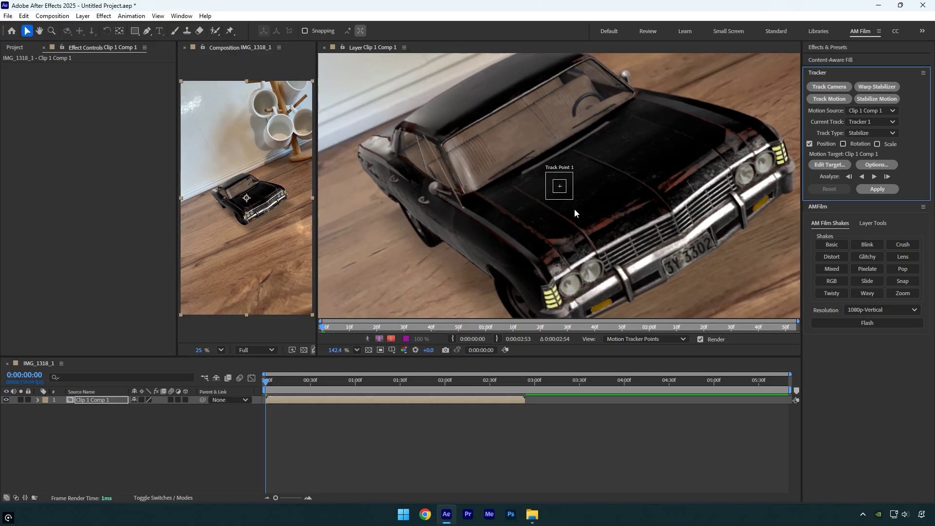
- Place Track Point 1 on the headlight and enlarge its search and feature boxes around it
left_click_drag(566, 198, 575, 295)
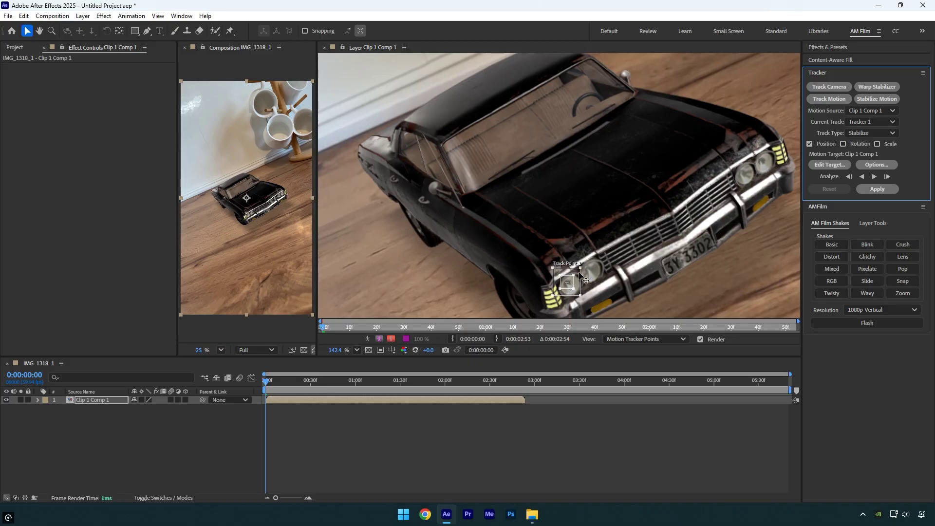
left_click_drag(581, 268, 598, 250)
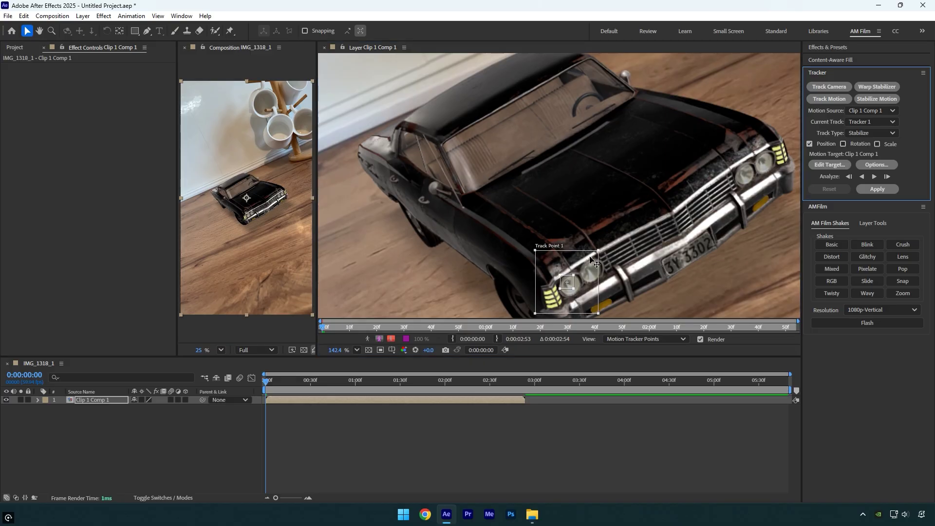
left_click_drag(575, 274, 584, 265)
- Enable Adapt Feature On Every Frame in the Motion Tracker Options
left_click(872, 166)
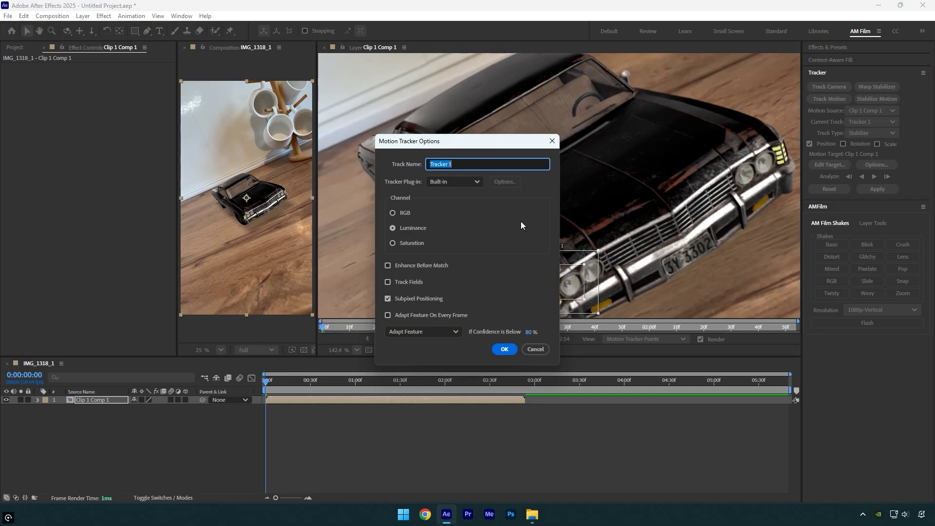
left_click(397, 212)
left_click(396, 313)
left_click(505, 350)
- Analyze the headlight track forward and apply it to the layer as stabilization
left_click(875, 177)
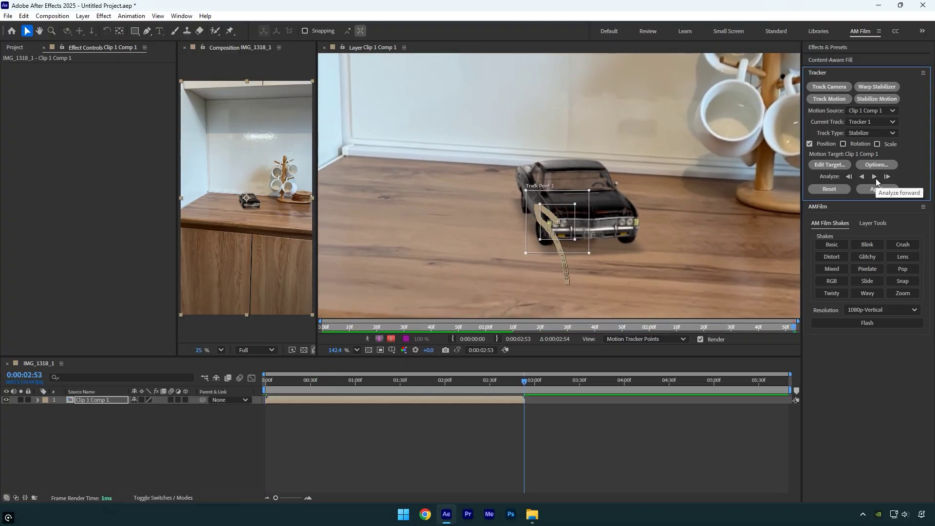
left_click(890, 189)
left_click(484, 267)
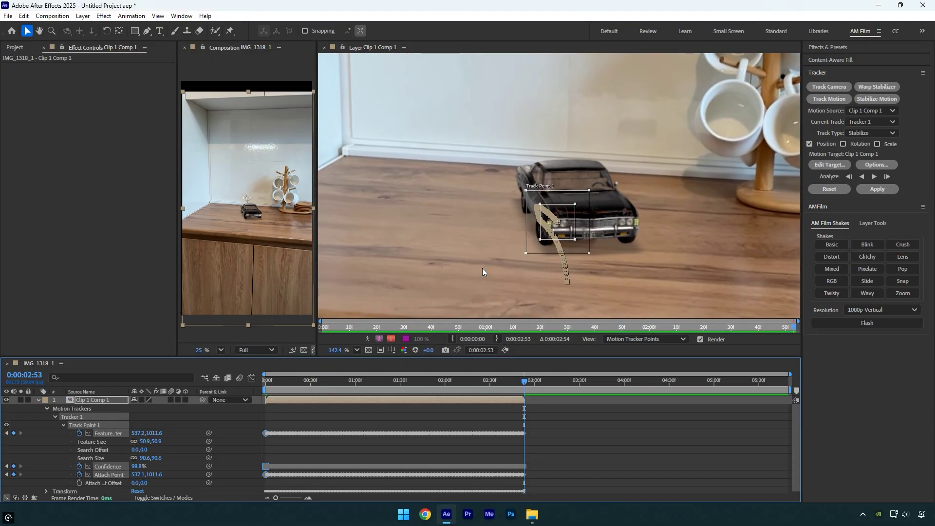
- Close the Layer panel and overlay a proportional grid on the composition
left_click(325, 48)
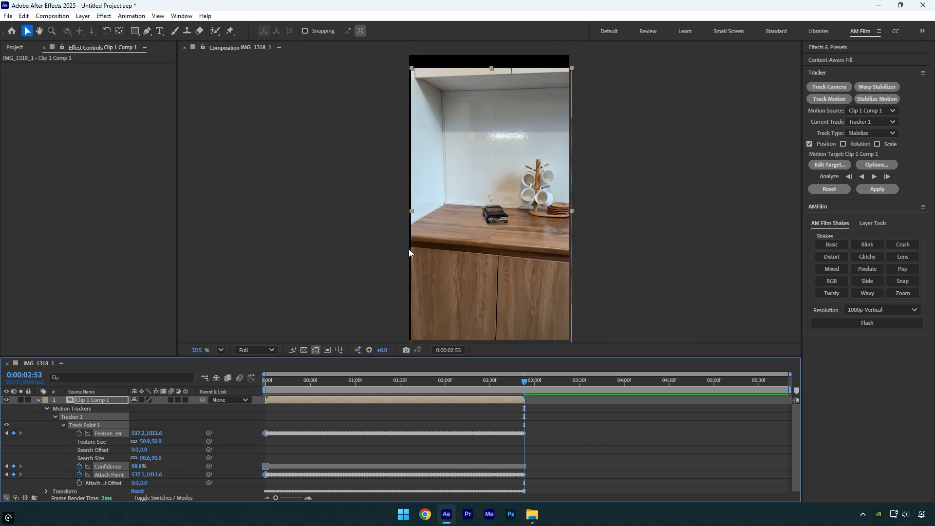
left_click(339, 350)
left_click(372, 372)
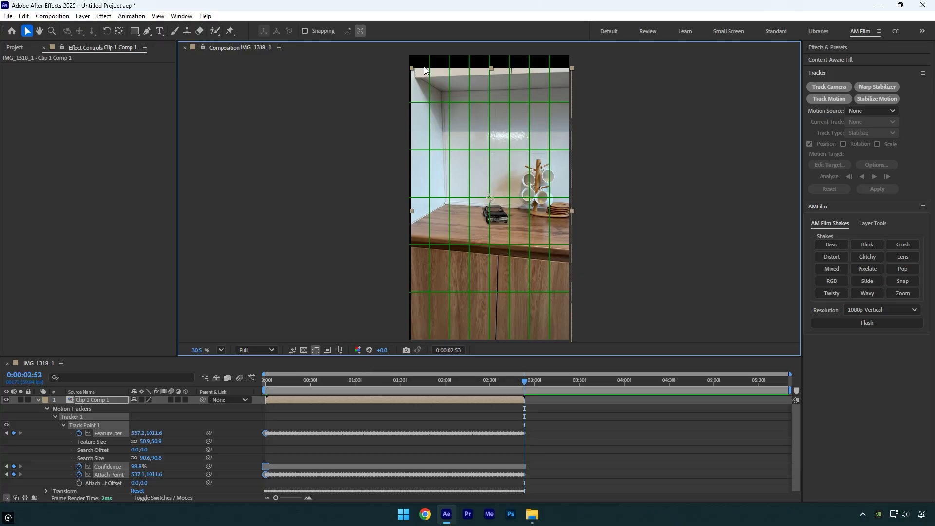
- Set the stabilized clip's Scale to 120% and scrub to check the stabilization
key("s")
left_click(142, 409)
type("120")
key("Return")
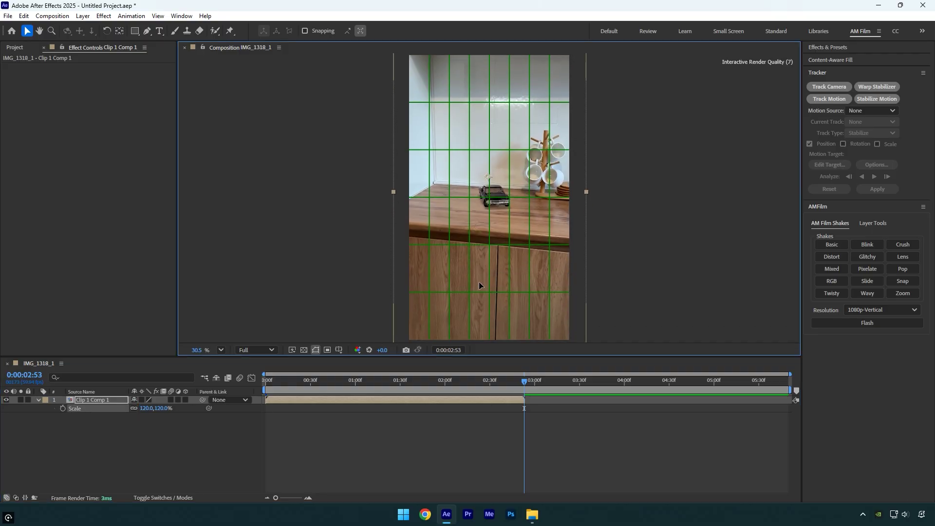
scroll(481, 279, "up", 6)
scroll(488, 210, "down", 6)
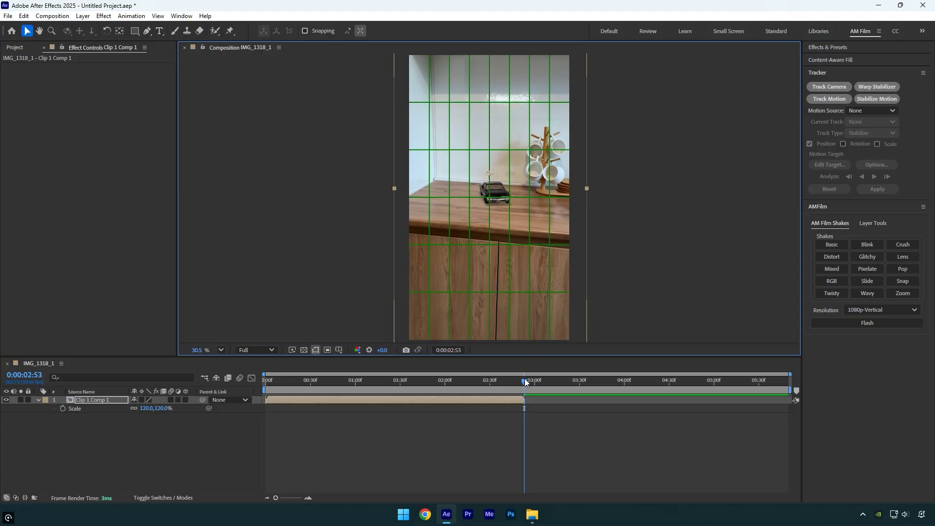
left_click_drag(524, 379, 307, 366)
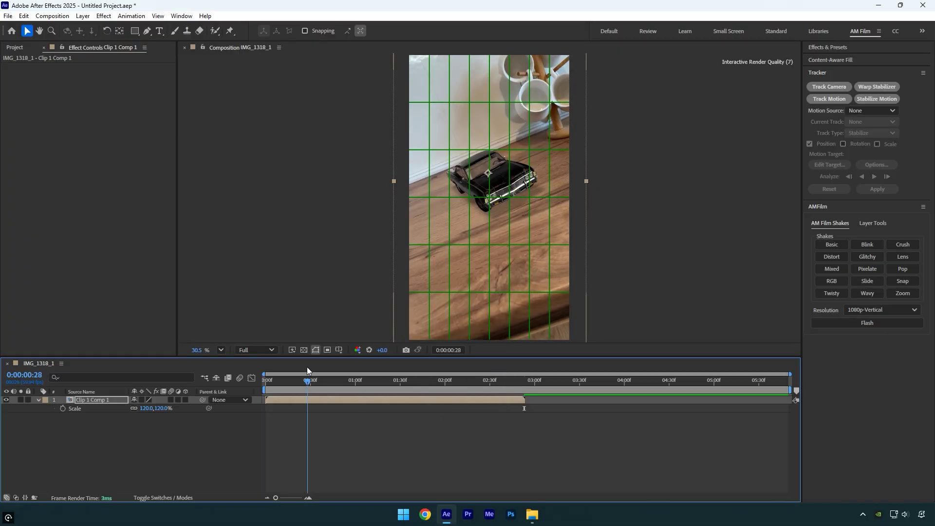
- Pre-compose the stabilized clip into a new composition
right_click(314, 397)
left_click(350, 334)
left_click(513, 330)
- Enable time remapping, move the end keyframe to 1:26, and delete the layer after it
left_click_drag(312, 383, 243, 389)
right_click(103, 397)
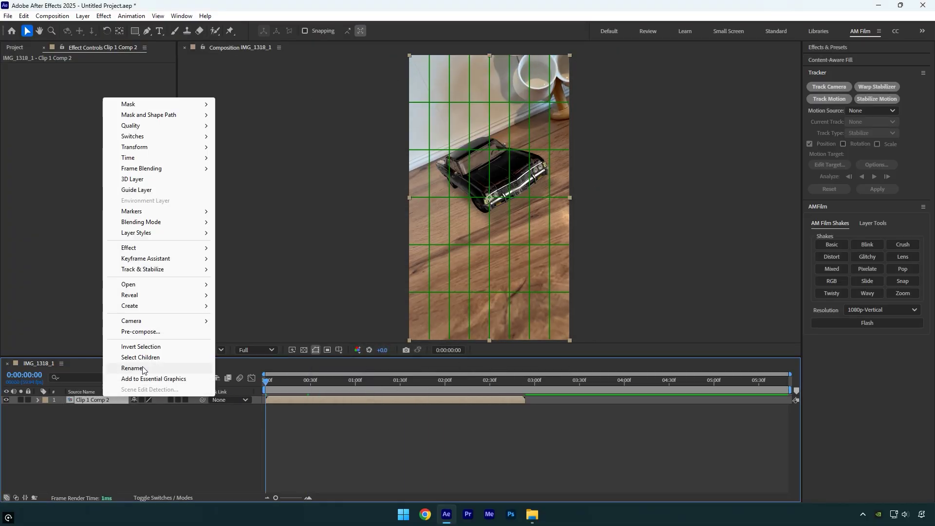
mouse_move(204, 162)
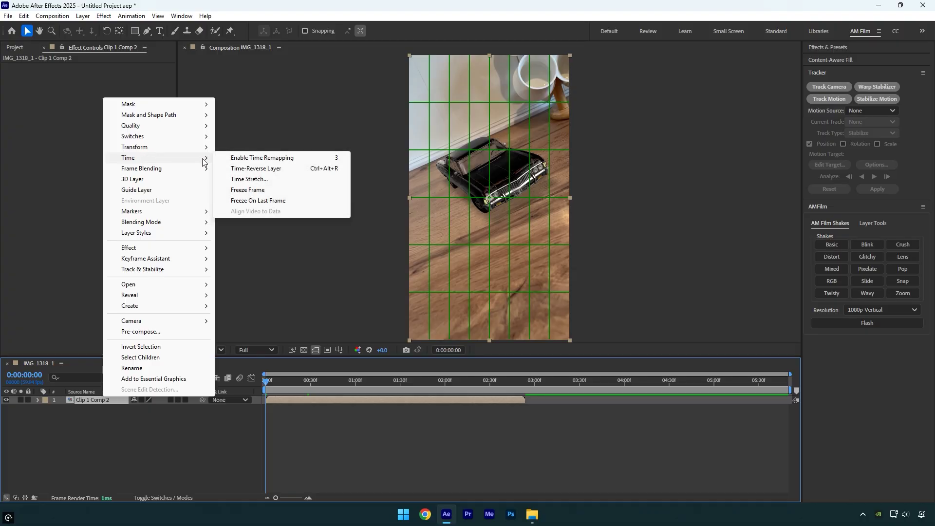
left_click(235, 158)
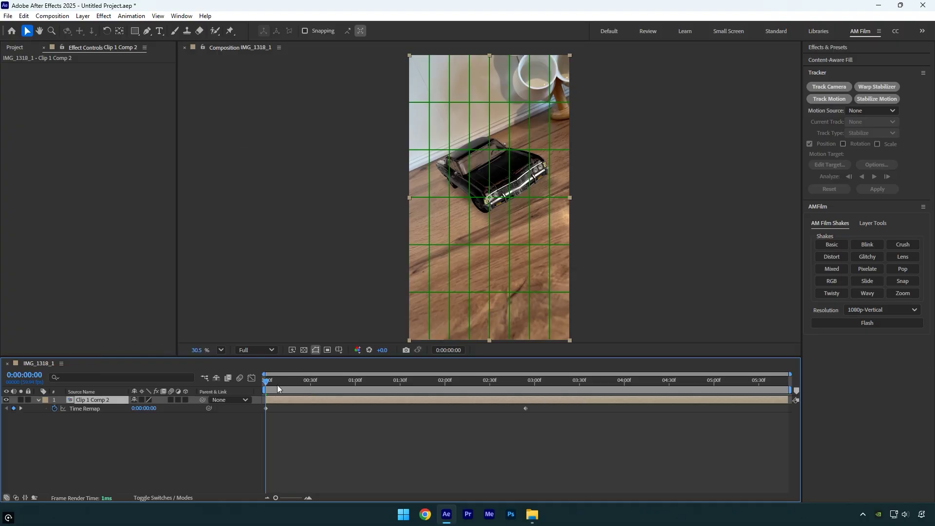
left_click_drag(276, 384, 395, 380)
left_click_drag(527, 409, 494, 413)
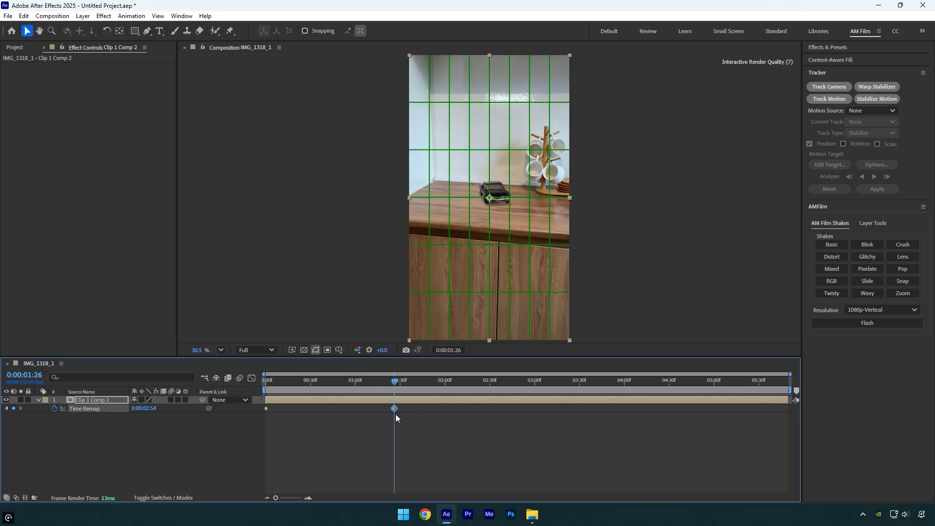
key("ctrl+shift+d")
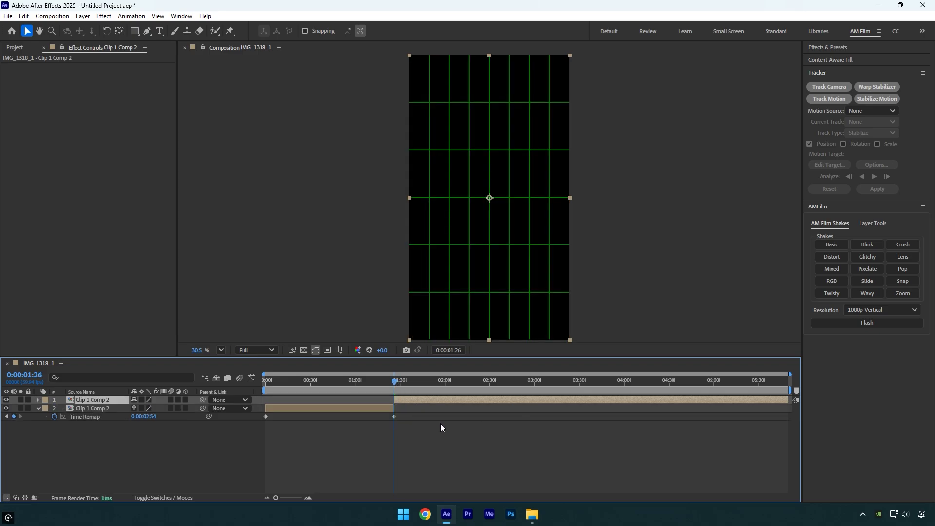
key("Delete")
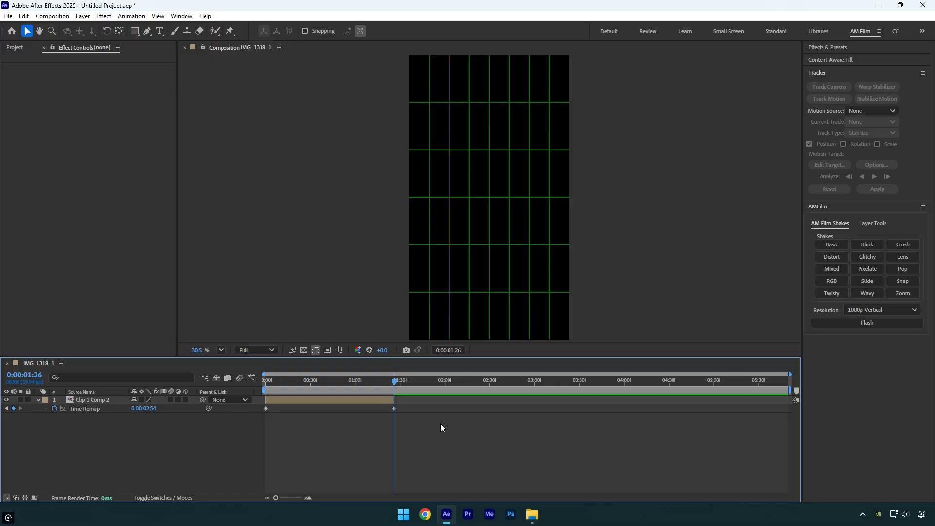
- Easy-ease both Time Remap keyframes and steepen the value curve's start and end
left_click_drag(440, 422, 266, 405)
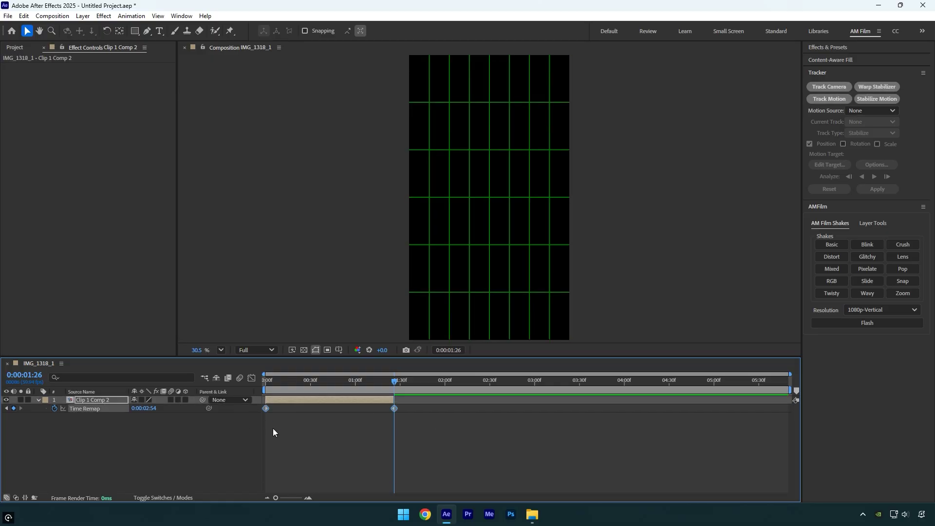
key("F9")
left_click(252, 380)
right_click(374, 422)
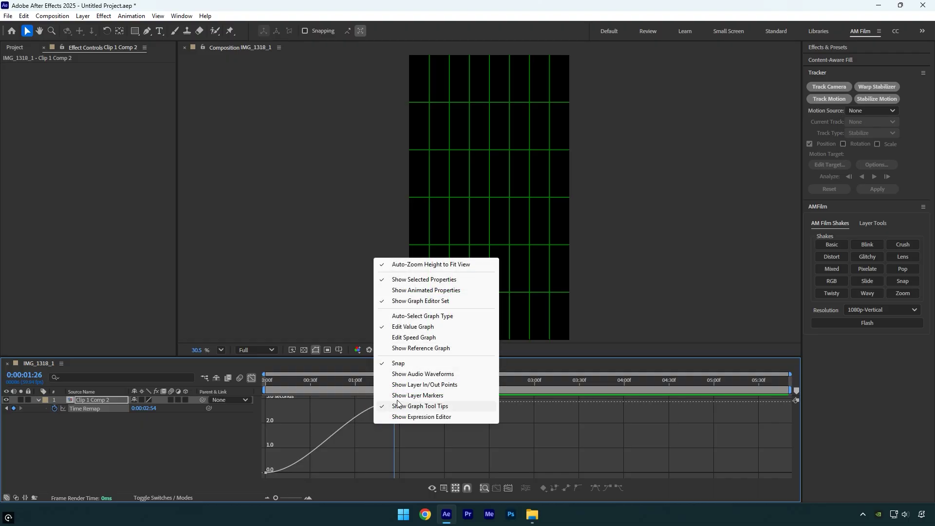
left_click(404, 331)
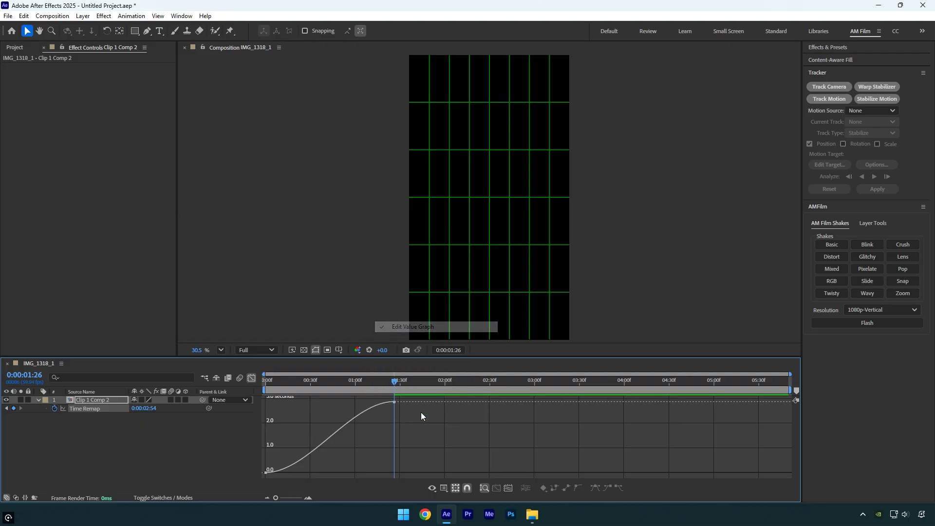
left_click_drag(353, 405, 384, 455)
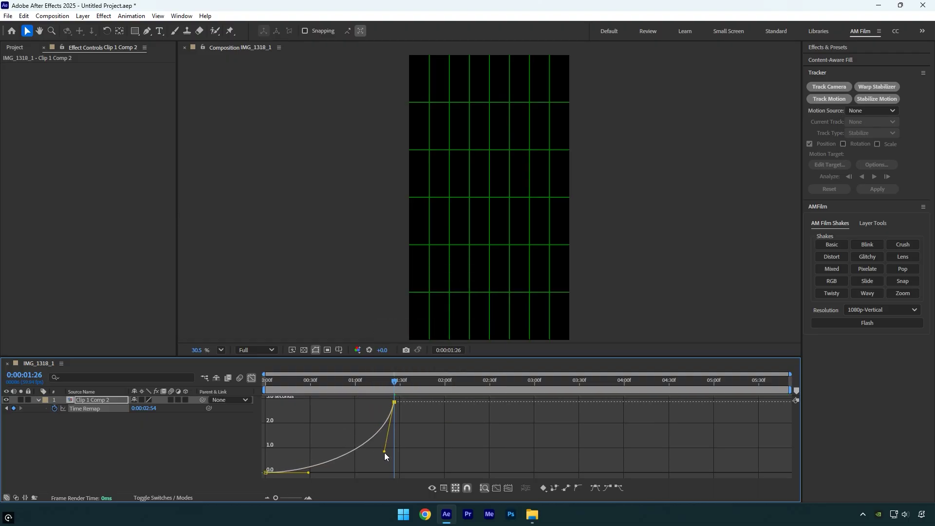
left_click_drag(309, 473, 277, 423)
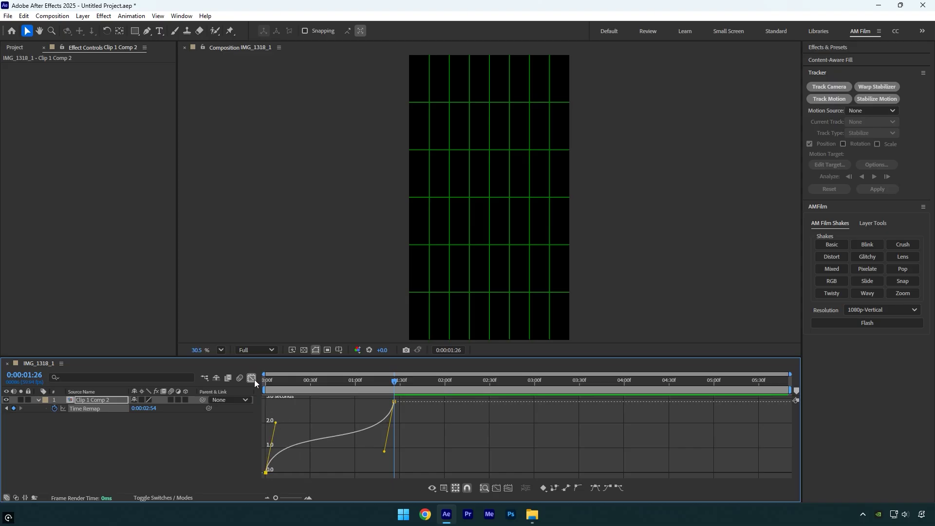
- Return to the layer bars and preview the speed ramp from the start
left_click(252, 378)
key("Home")
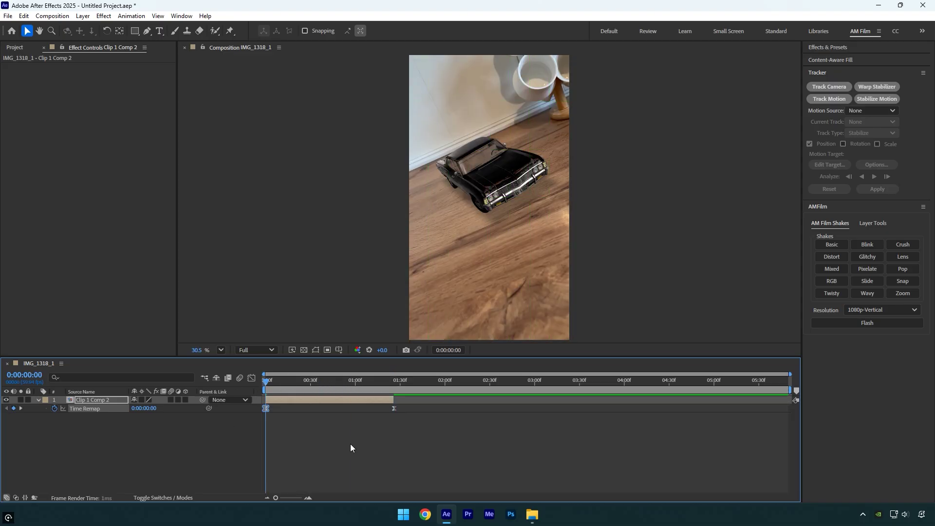
key("space")
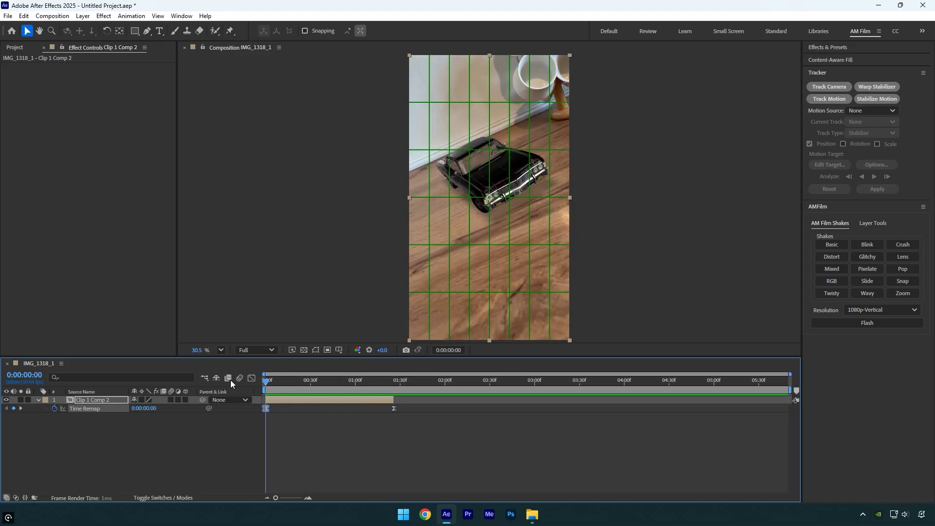
- Move the playhead to 0:00:00:19 to check the footage
left_click_drag(291, 384, 293, 384)
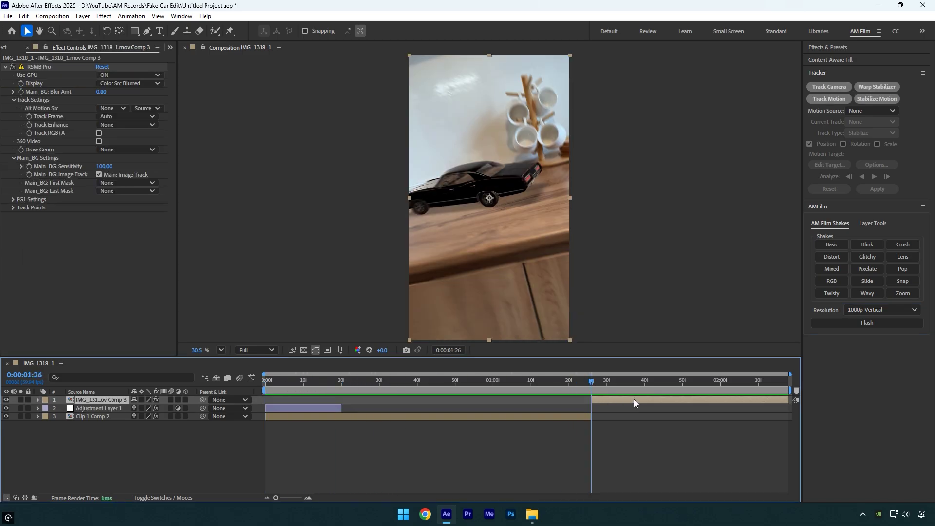
- Apply the AM Film Shakes Wavy preset at the cut and preview it
left_click(862, 285)
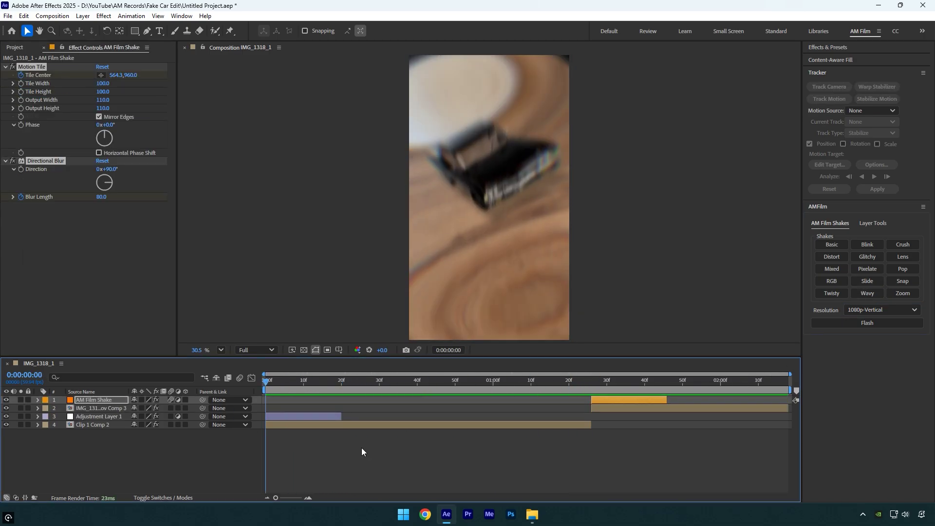
key("space")
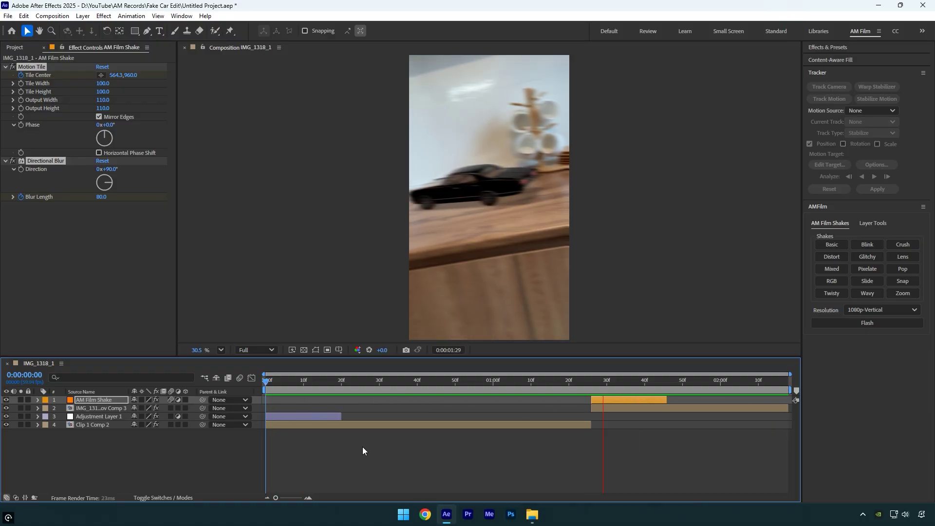
key("space")
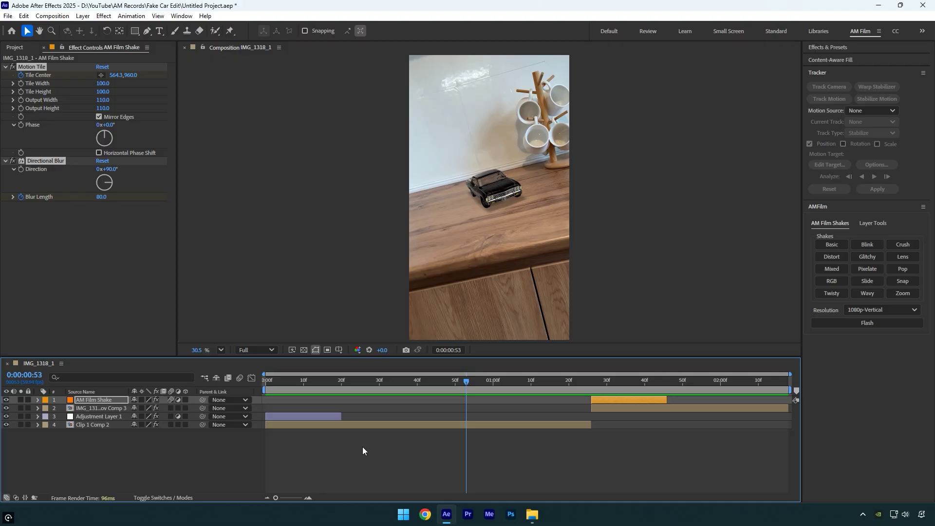